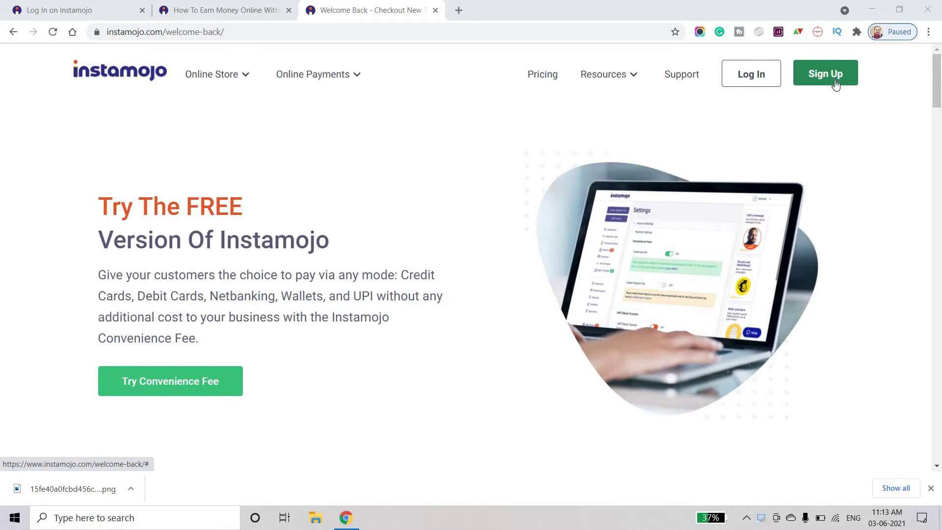
- Open the sign-up page and compare the Consumer and Business registration forms
click(835, 86)
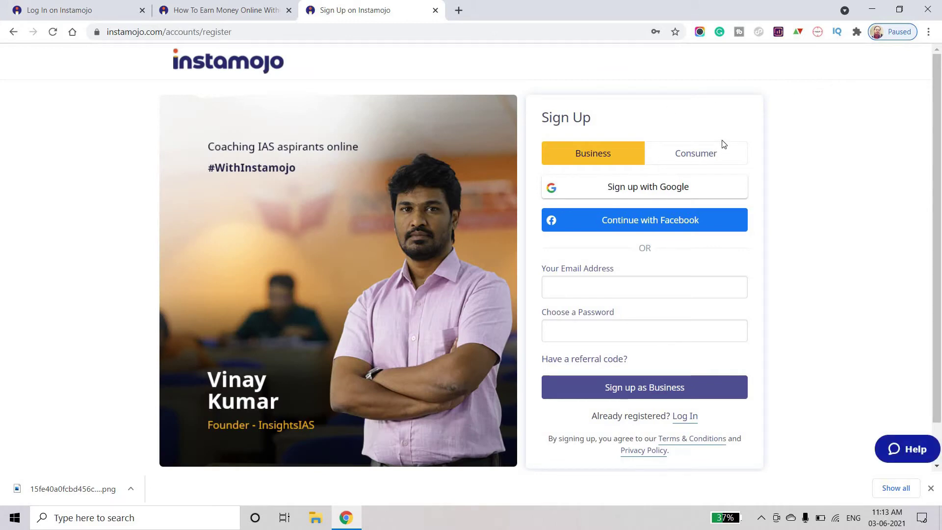
click(690, 162)
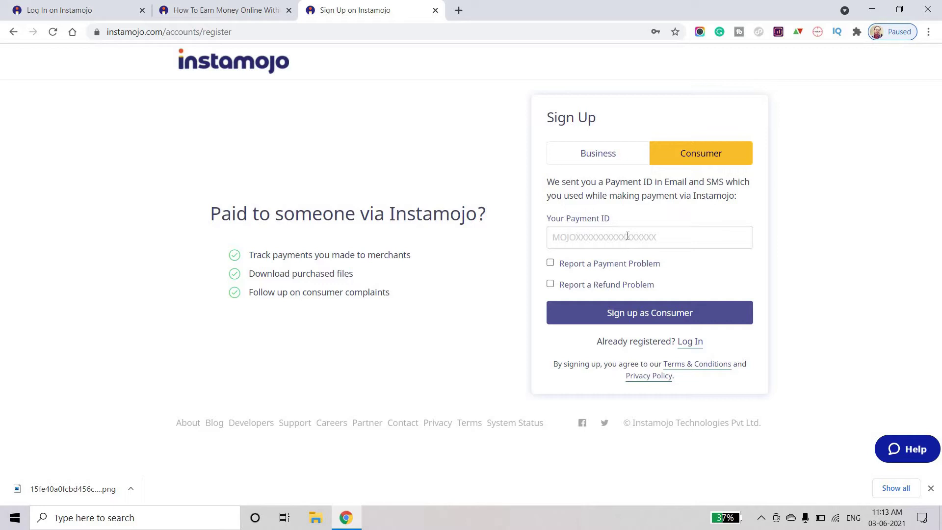
click(599, 155)
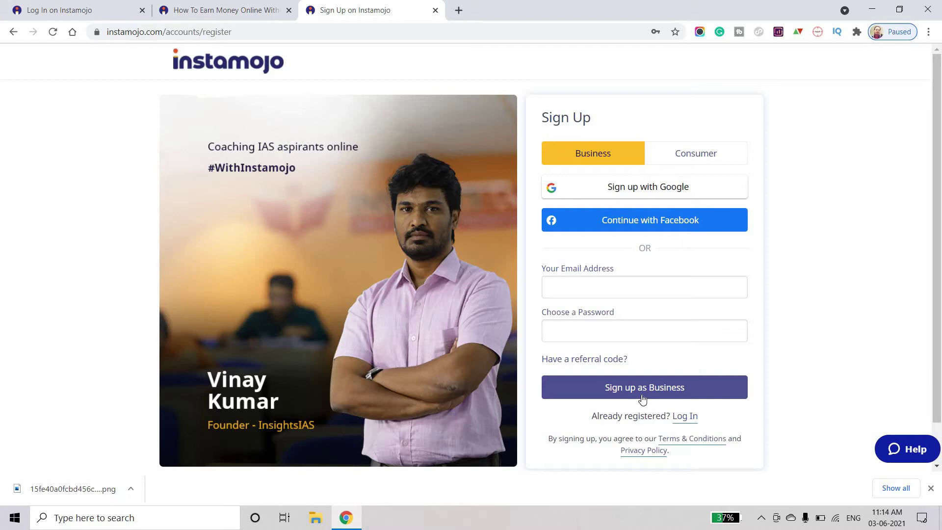
- Log in to the existing account with the prefilled credentials and view the dashboard and the payouts list
click(76, 4)
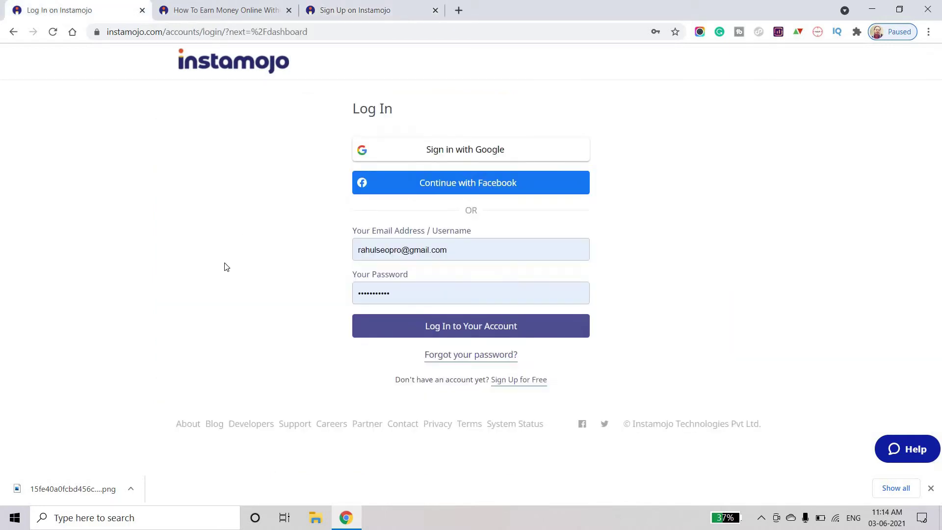
click(464, 328)
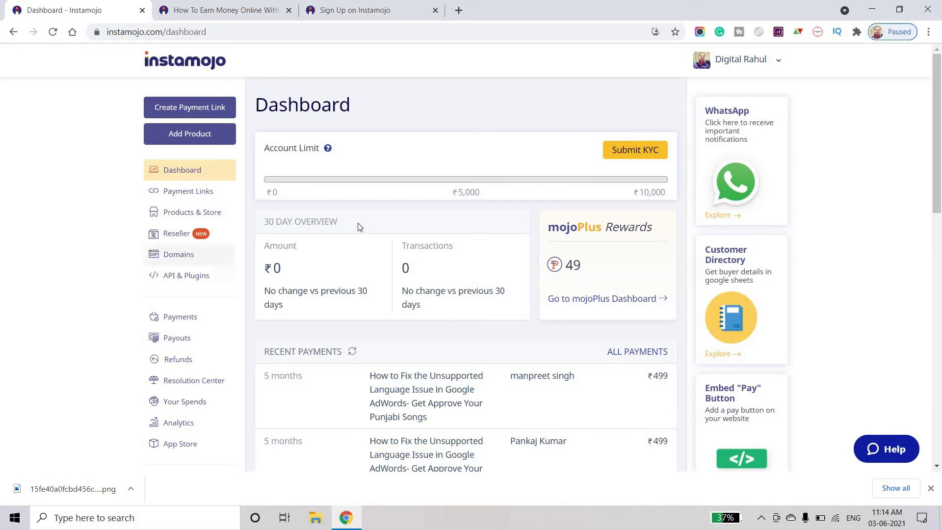
drag(940, 216, 536, 124)
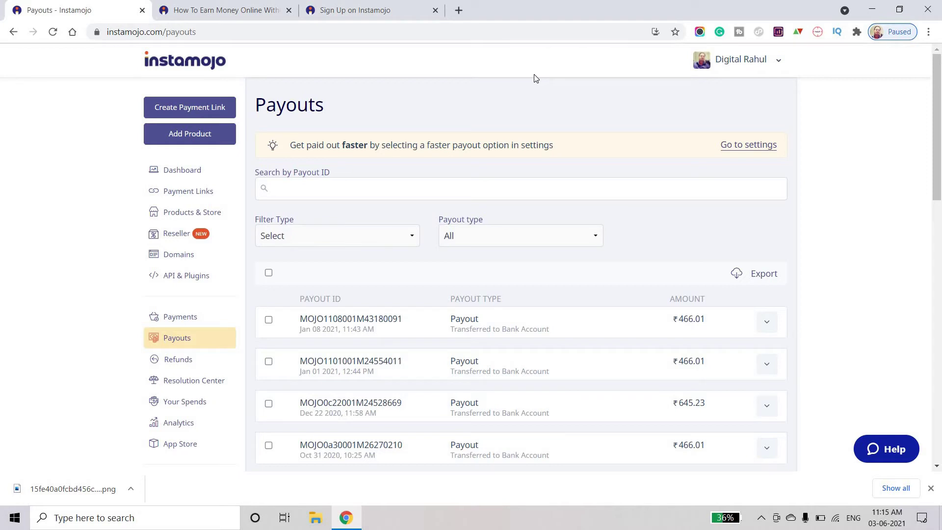
- View the account's online store and the checkout form of the Unsupported Language Google AdWords product, closing both when finished
click(776, 62)
click(717, 122)
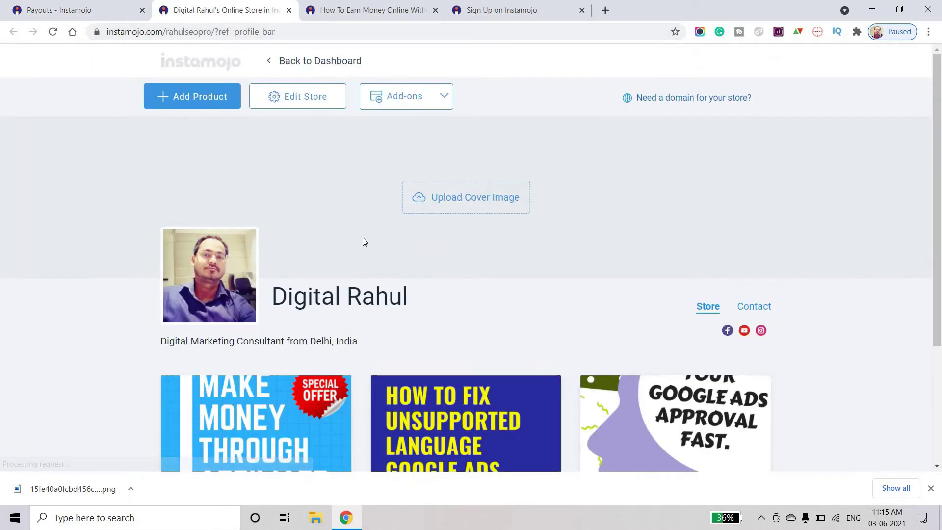
scroll(554, 314, down, 3)
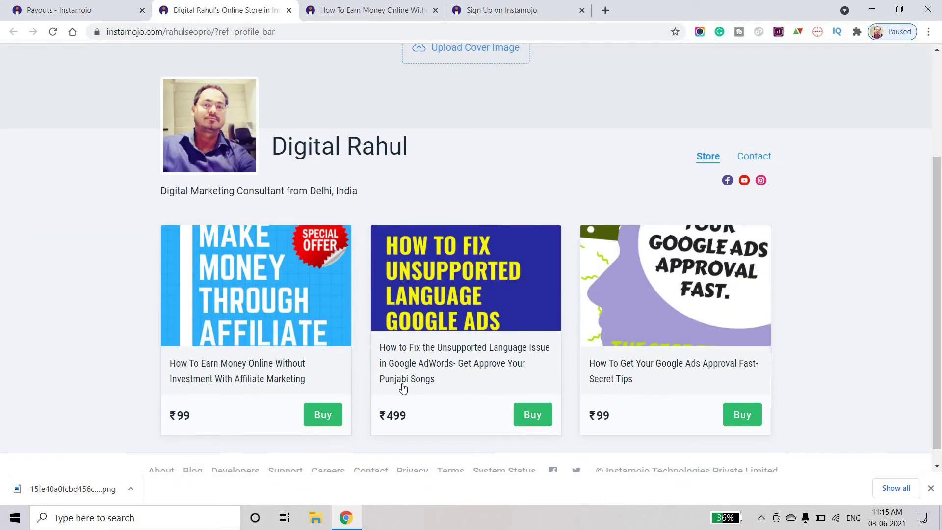
click(529, 415)
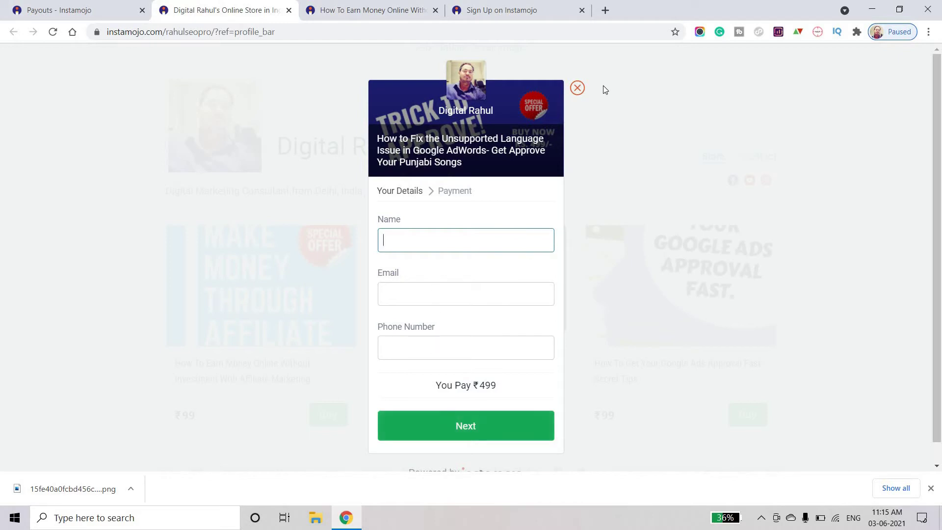
click(587, 92)
click(578, 88)
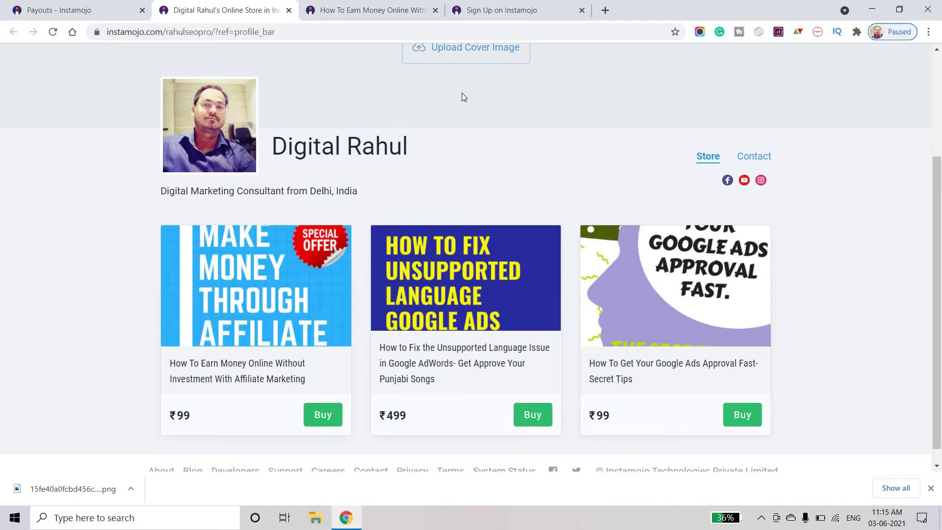
click(289, 10)
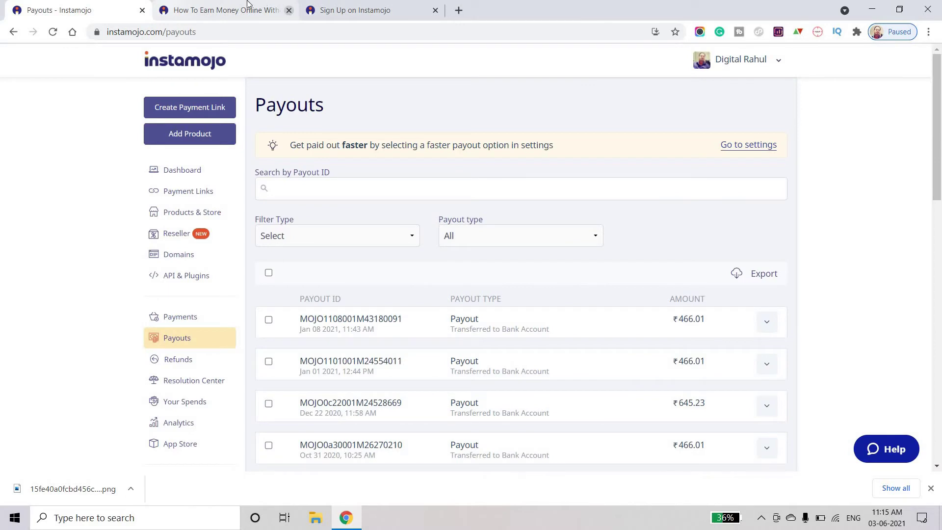
- Start adding a new product, look at the Other type, and choose Digital Product as its type
click(190, 146)
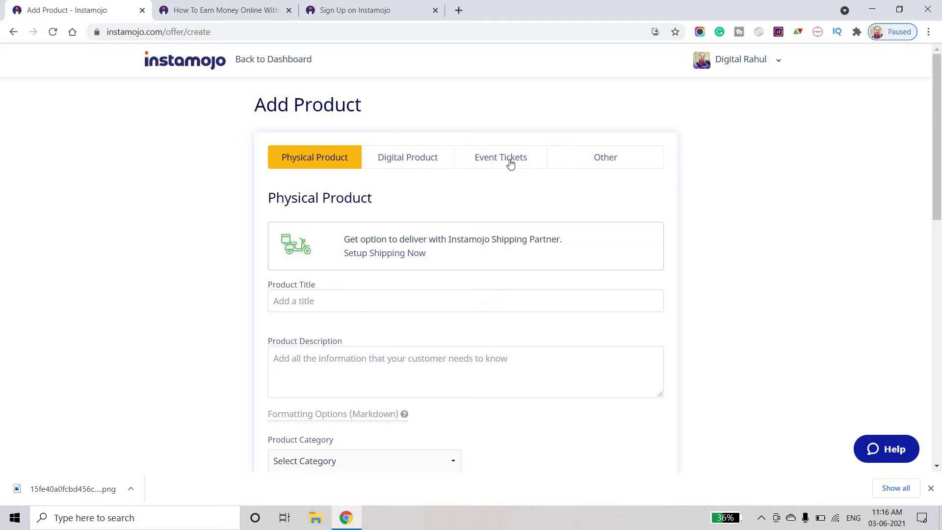
click(604, 157)
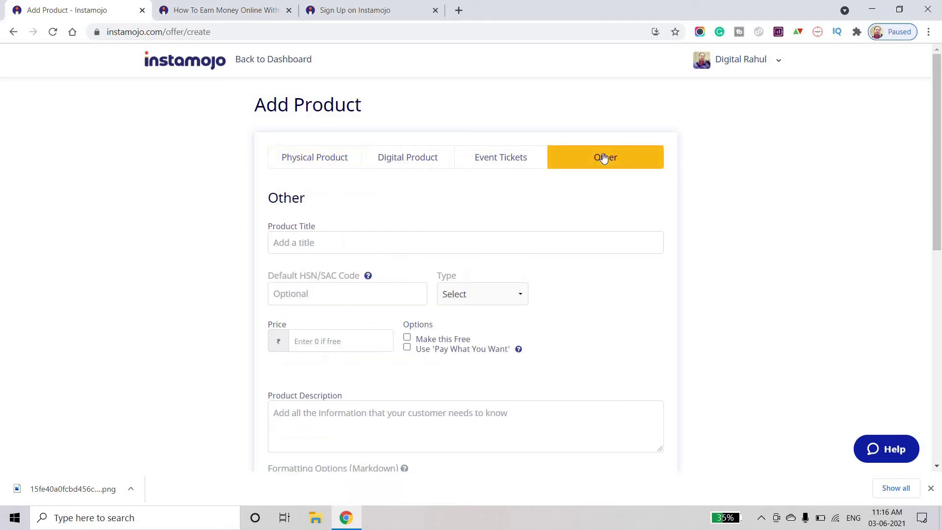
click(395, 165)
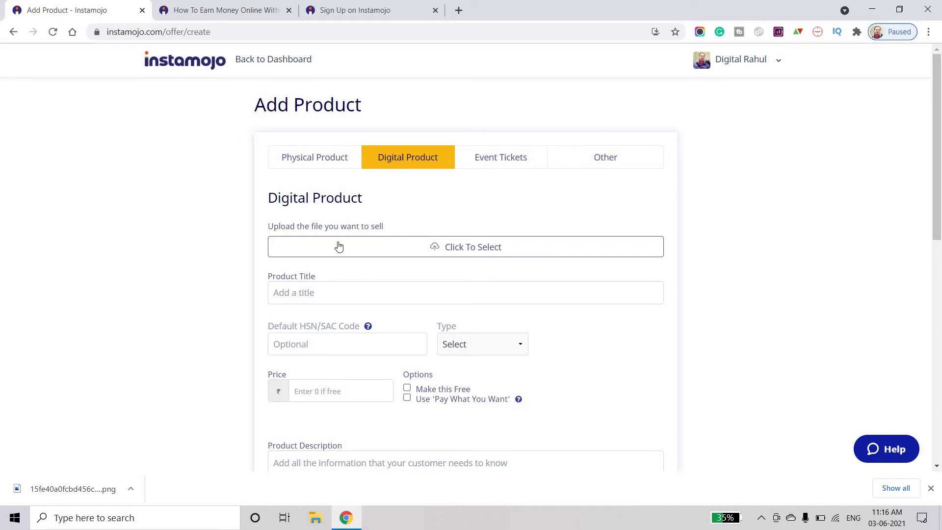
- Upload the Resume PDF from the computer's Downloads folder as the file to sell
click(472, 248)
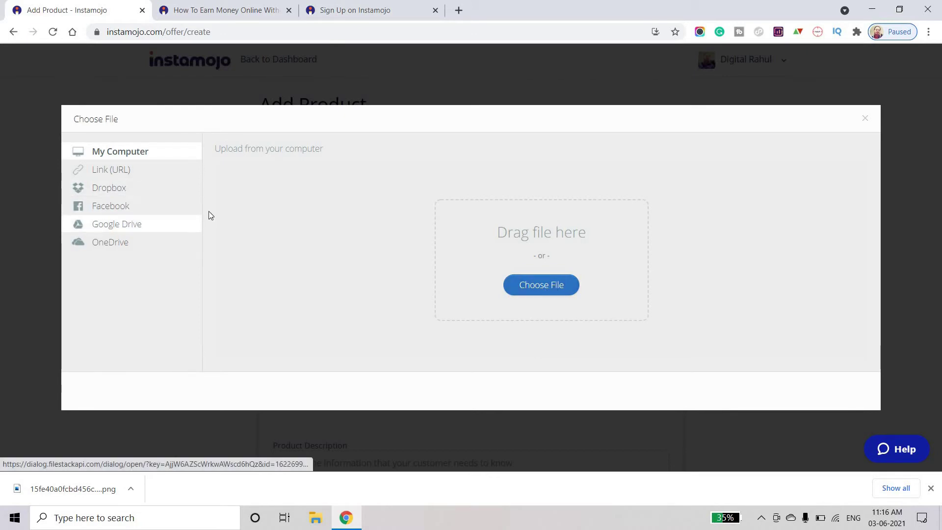
click(559, 286)
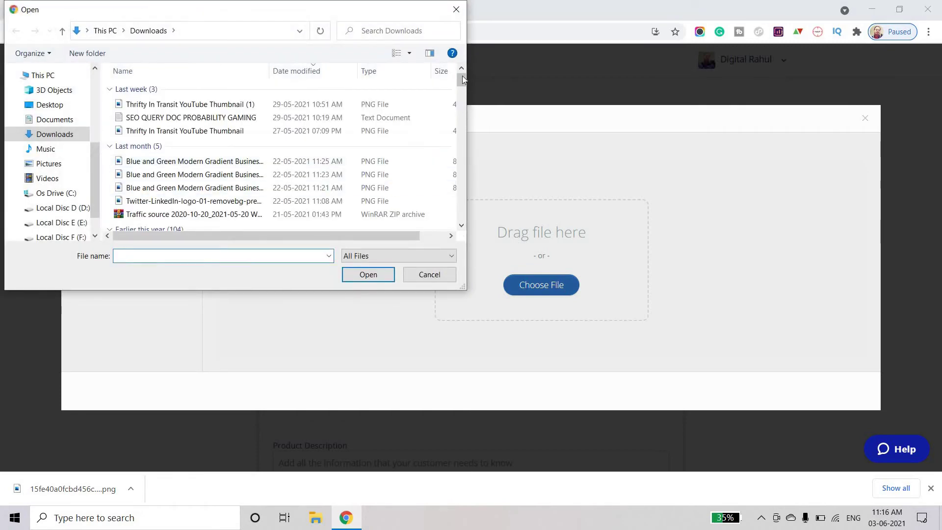
drag(465, 87, 465, 122)
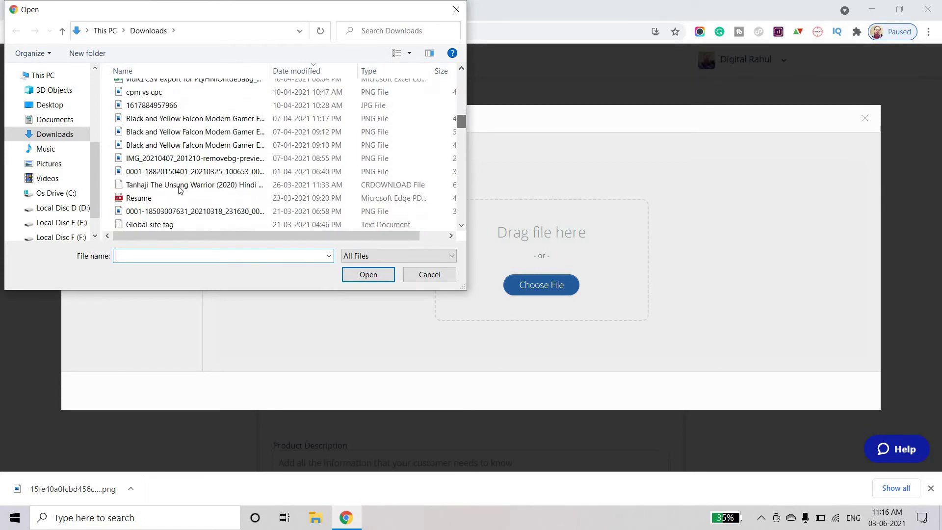
click(147, 198)
click(369, 274)
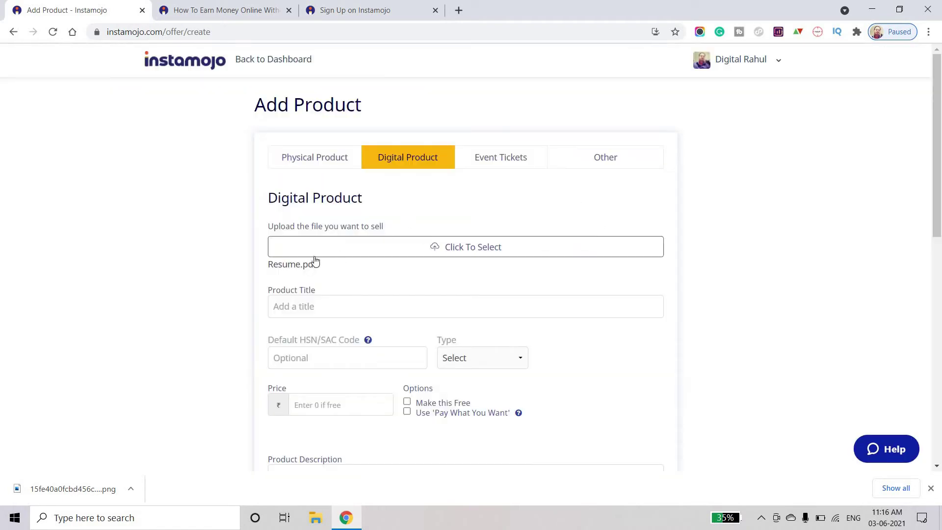
- Copy the title "How To Earn Money Online Without Investment With Affiliate Marketing" from the existing product page into the new product's title
click(331, 301)
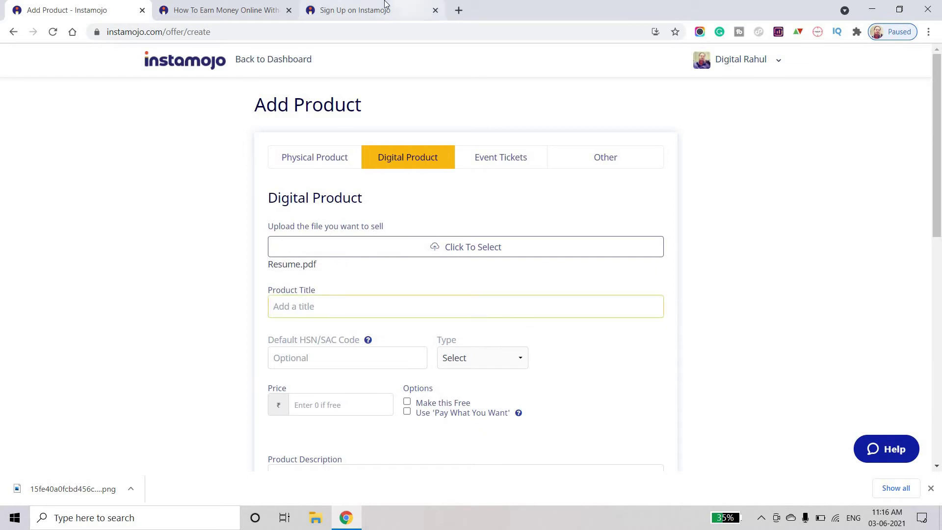
click(292, 7)
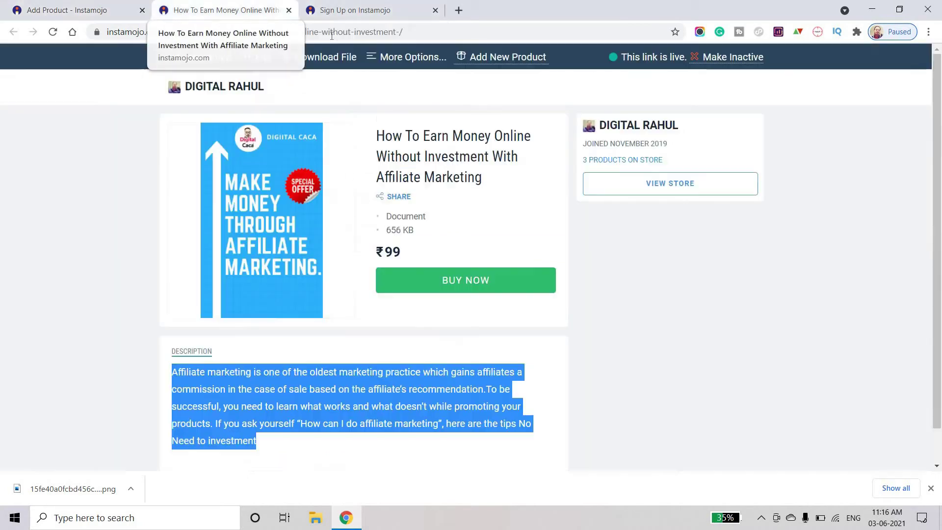
triple_click(383, 139)
key(ctrl+c)
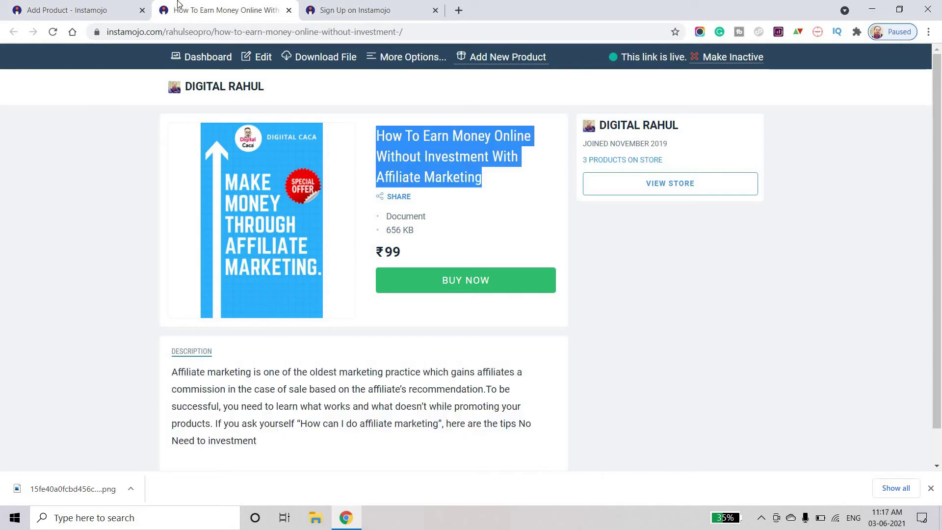
click(105, 7)
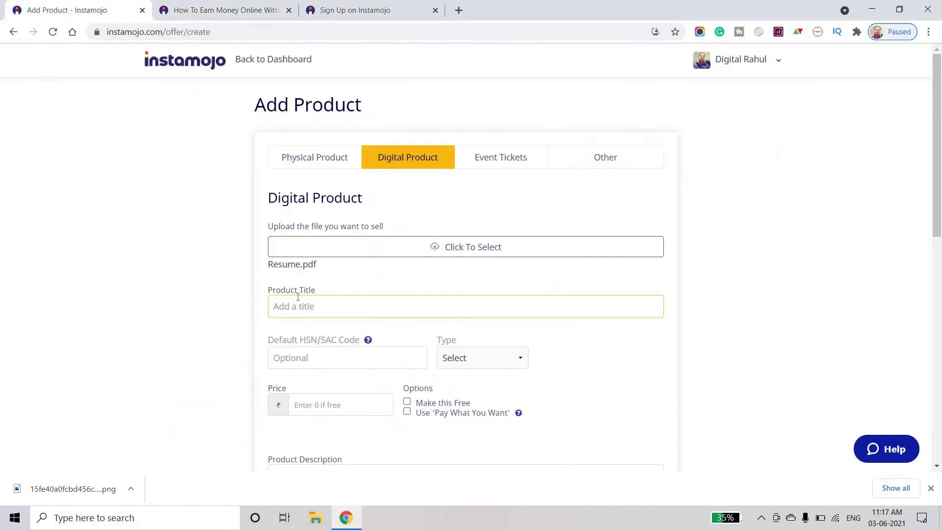
key(ctrl+v)
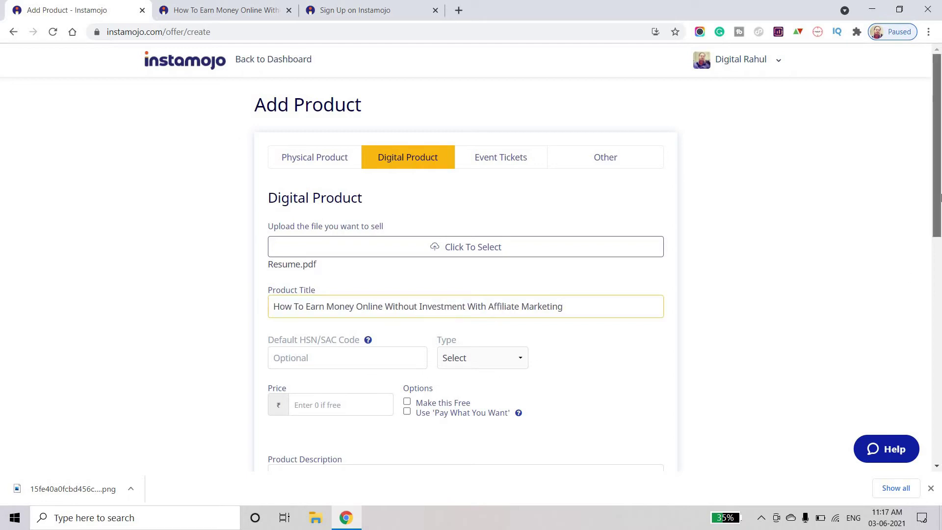
- Enter a product price of 99, and switch the Make this Free option on and back off
scroll(394, 266, down, 2)
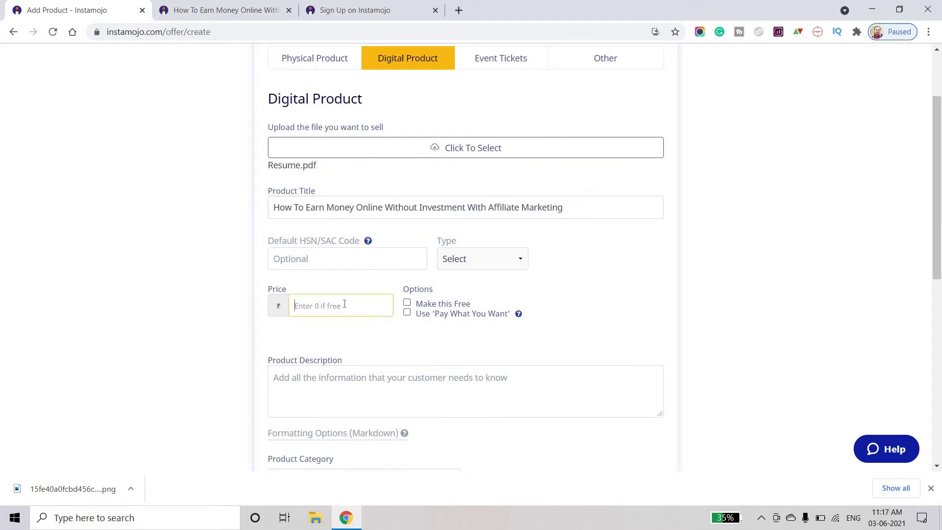
text(99)
click(371, 358)
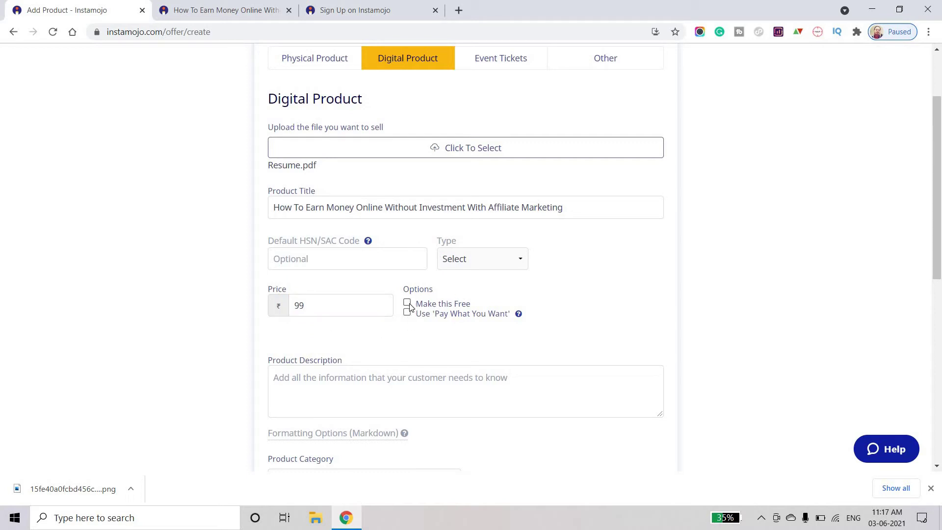
click(408, 304)
click(408, 304)
- Copy the affiliate marketing description from the existing product page into the new product's description
click(369, 378)
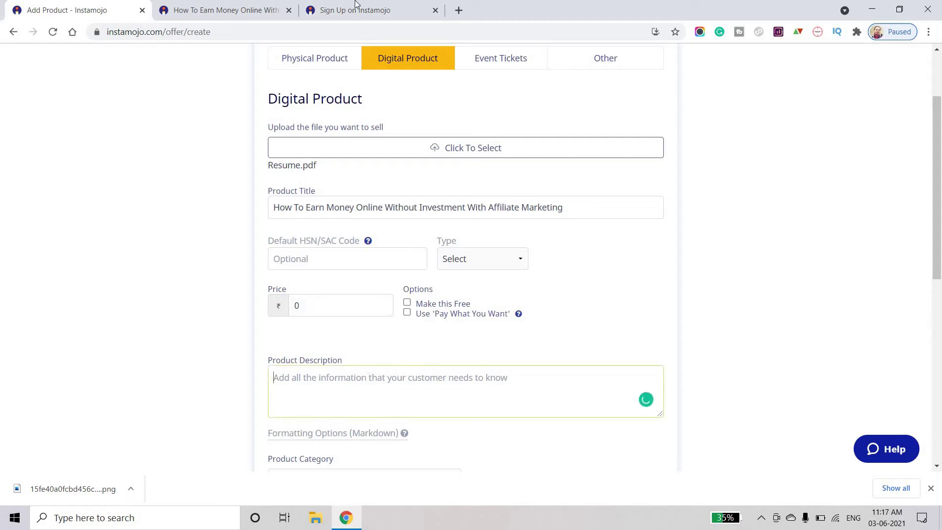
key(ctrl+shift+Tab)
key(ctrl+shift+Tab)
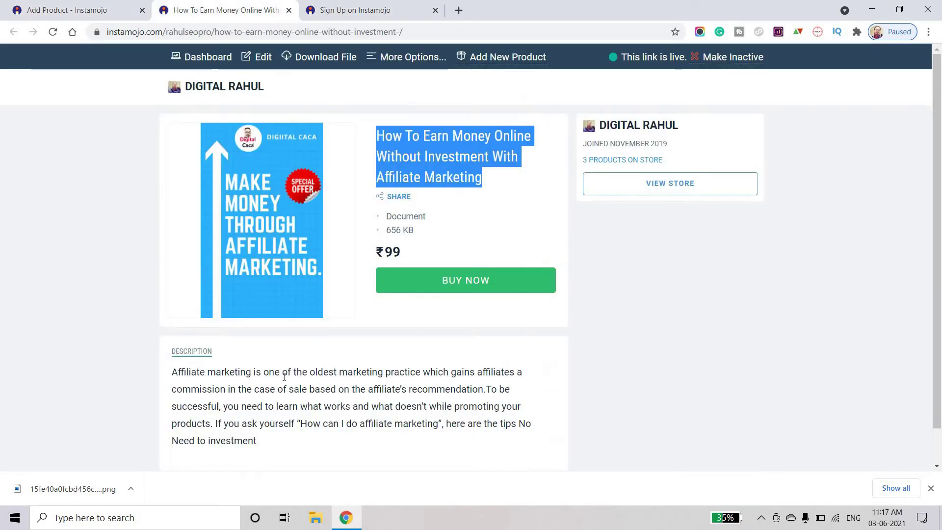
triple_click(231, 378)
key(ctrl+shift+Tab)
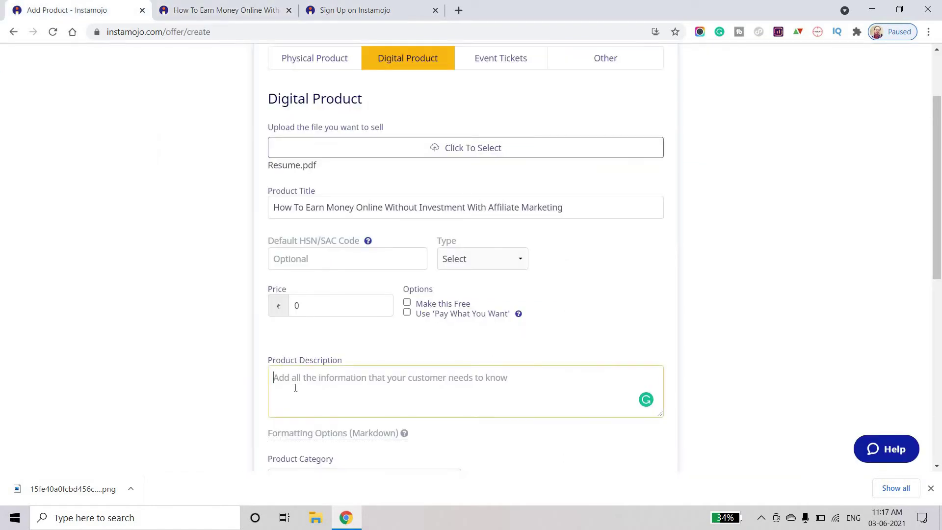
key(ctrl+v)
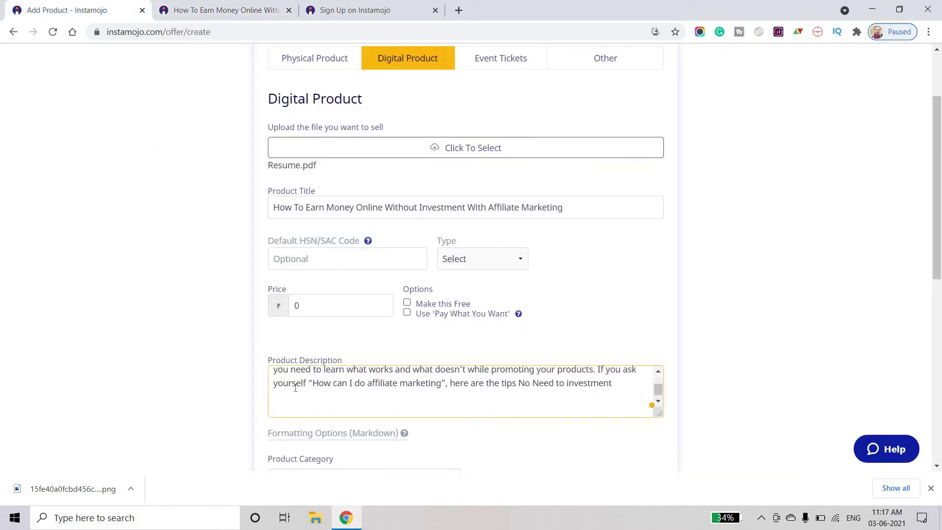
- Accept the description corrections "invest" and the space before "To", and set the product category to Computers, Accessories and Services
scroll(296, 388, up, 1)
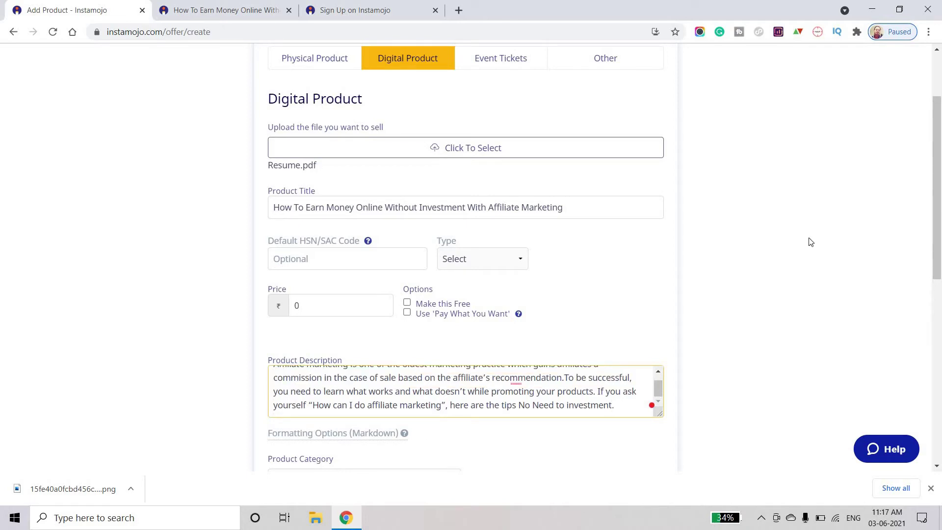
scroll(940, 180, down, 3)
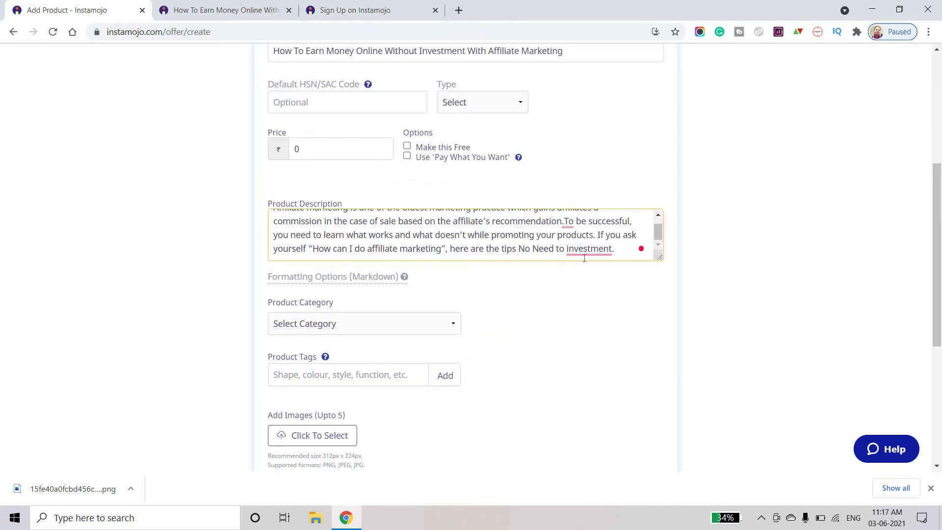
mouse_move(586, 249)
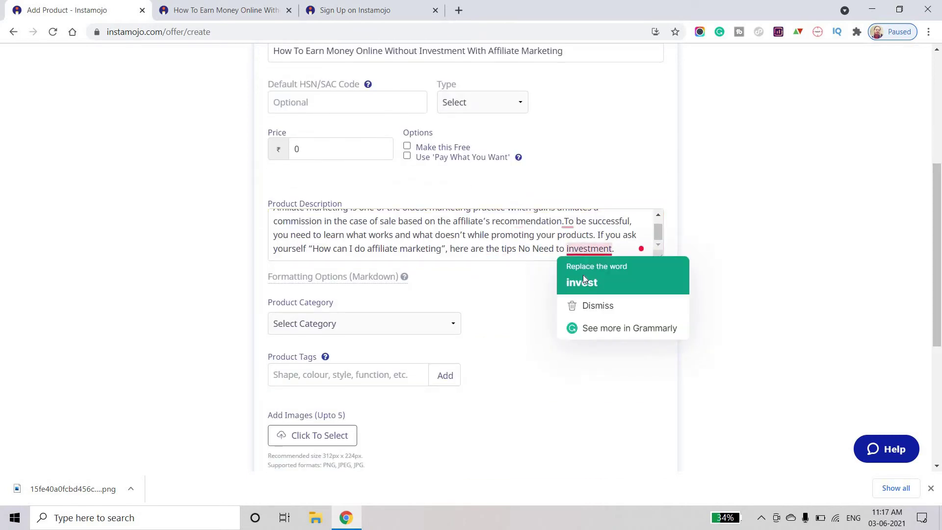
click(583, 278)
mouse_move(567, 221)
click(572, 251)
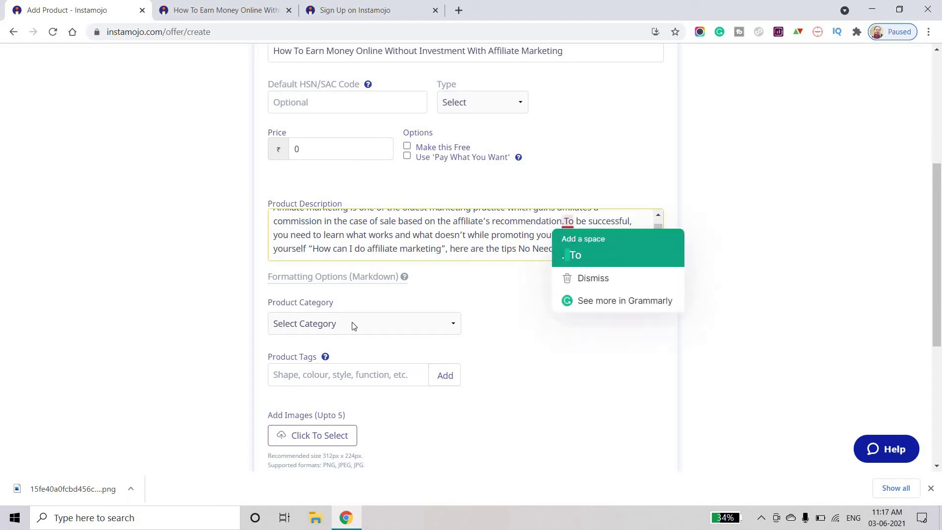
click(355, 323)
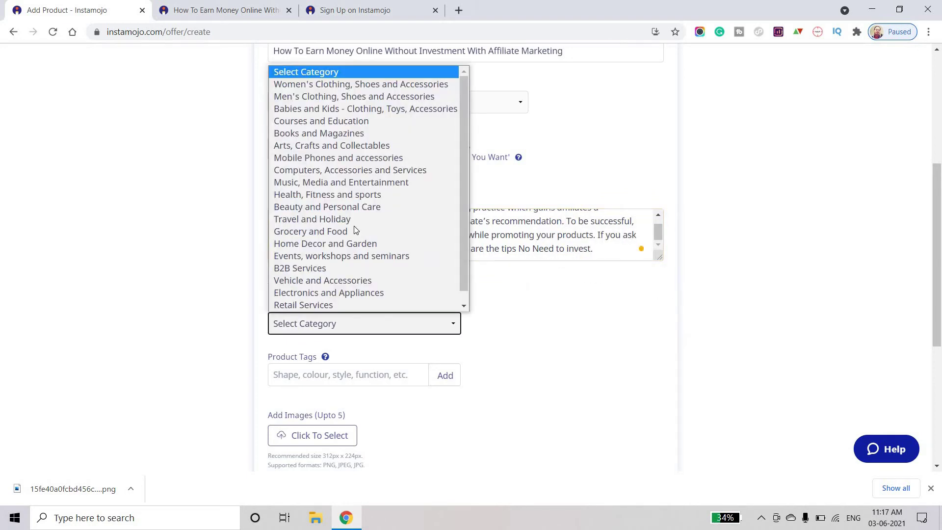
click(359, 171)
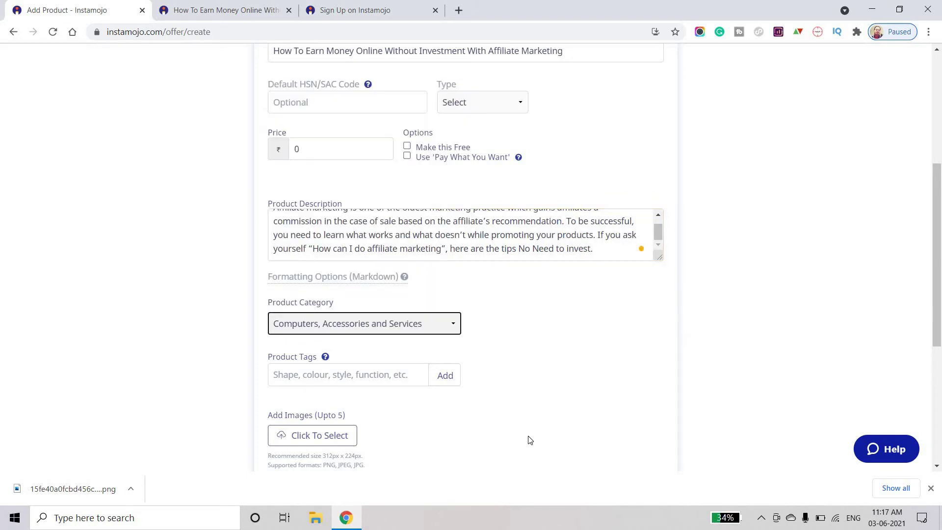
- Add the product tags "ebook" and "investment" to the new product
click(530, 440)
scroll(536, 334, down, 2)
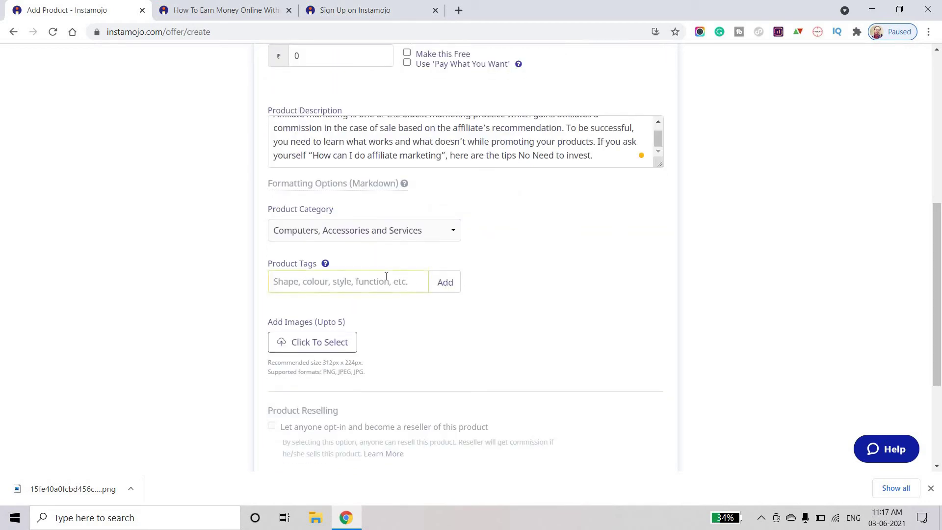
text(ebook)
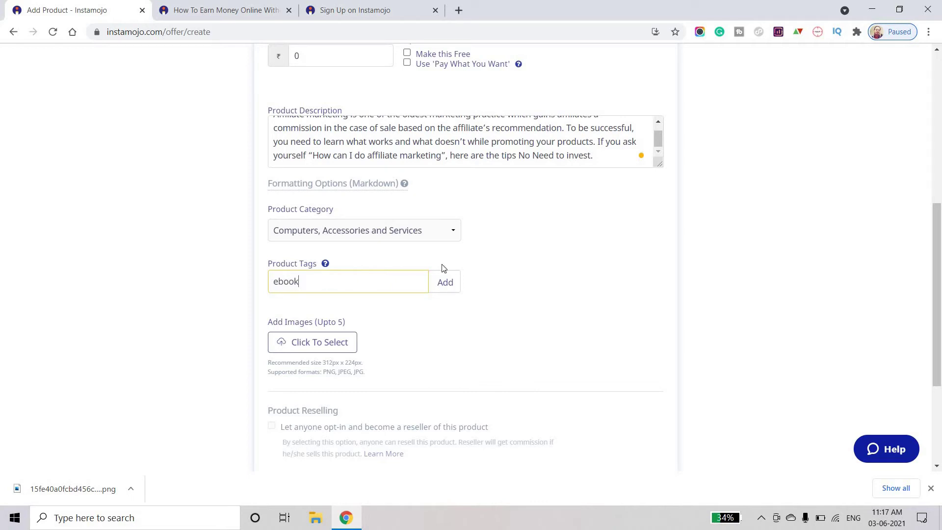
click(445, 283)
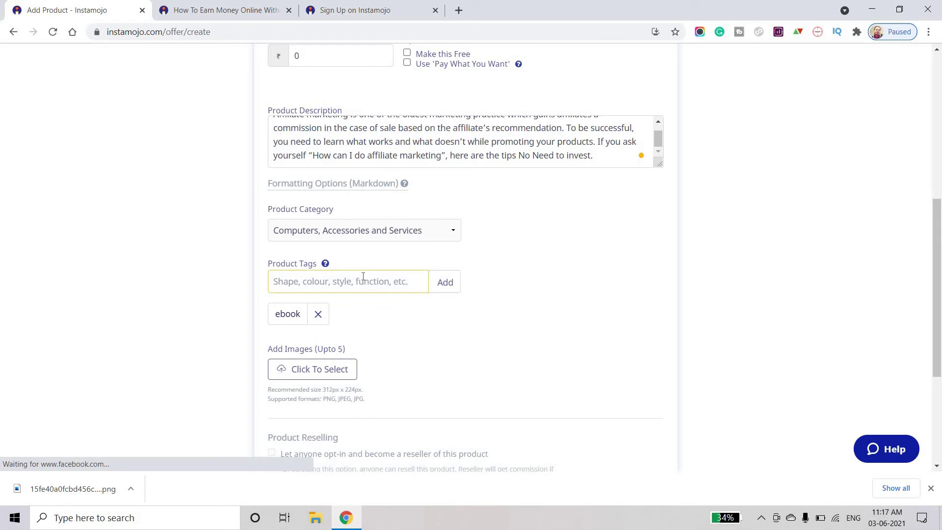
text(investment)
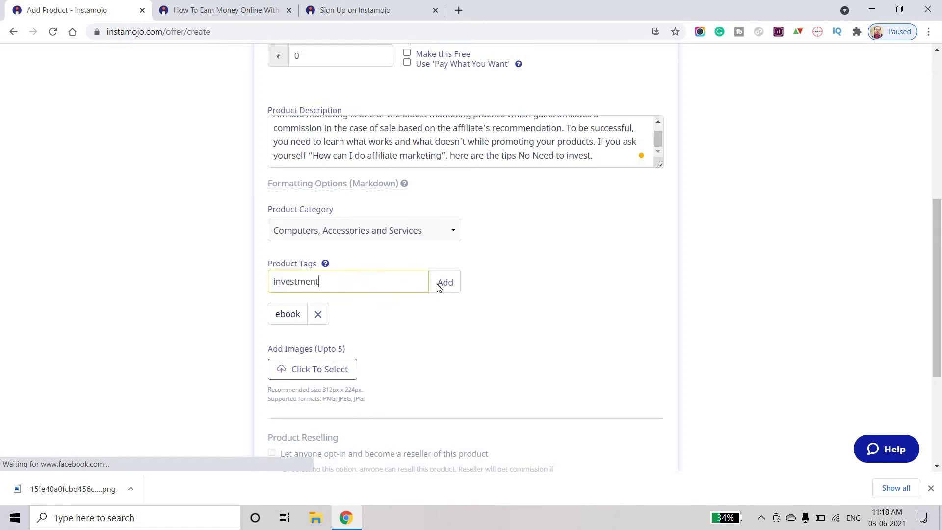
click(438, 287)
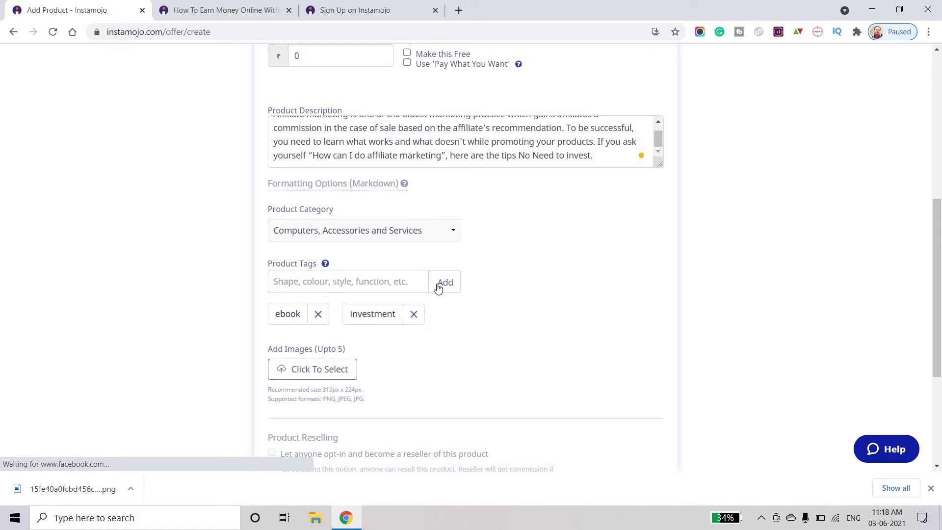
- Upload the downloaded cover 15fe40a0fcbd456cad90dc877360995a.png as the product image
click(294, 376)
drag(104, 494, 578, 264)
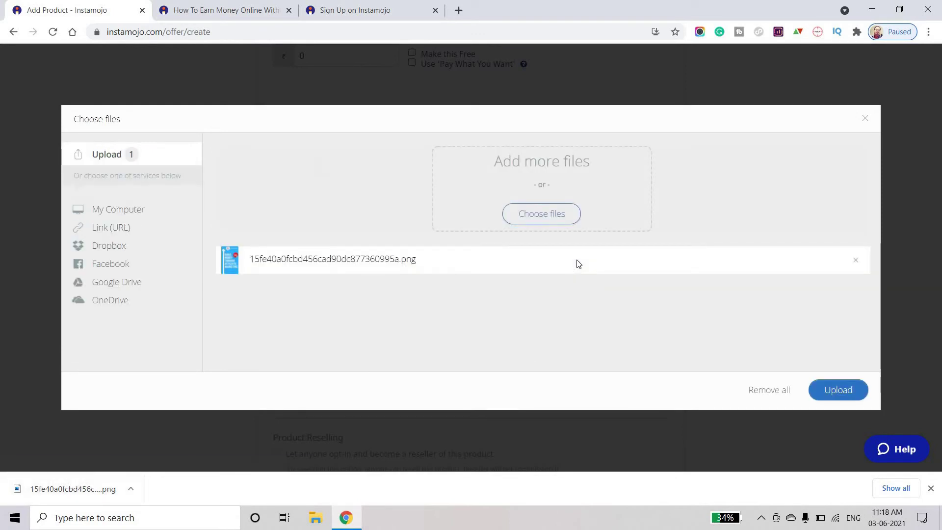
click(841, 389)
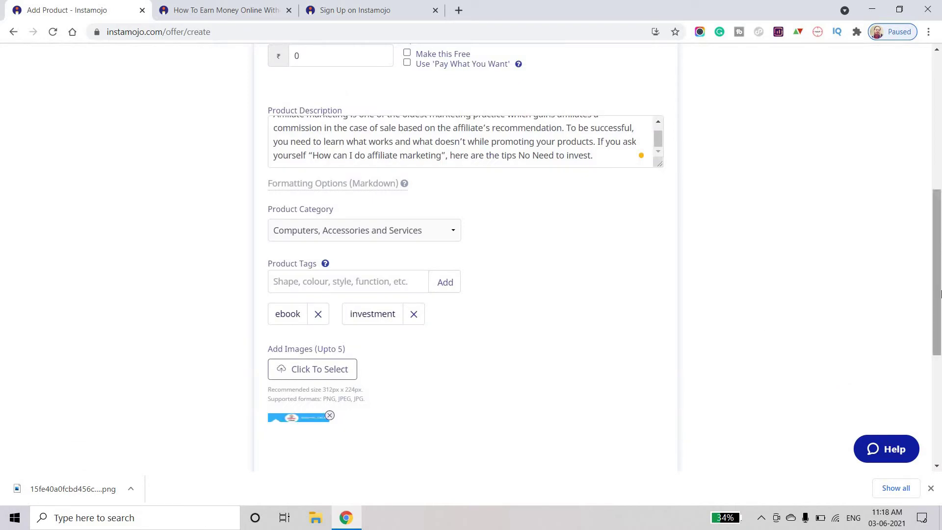
- Expand the SEO Options, leave their fields blank, and add the product to the store
scroll(290, 252, down, 4)
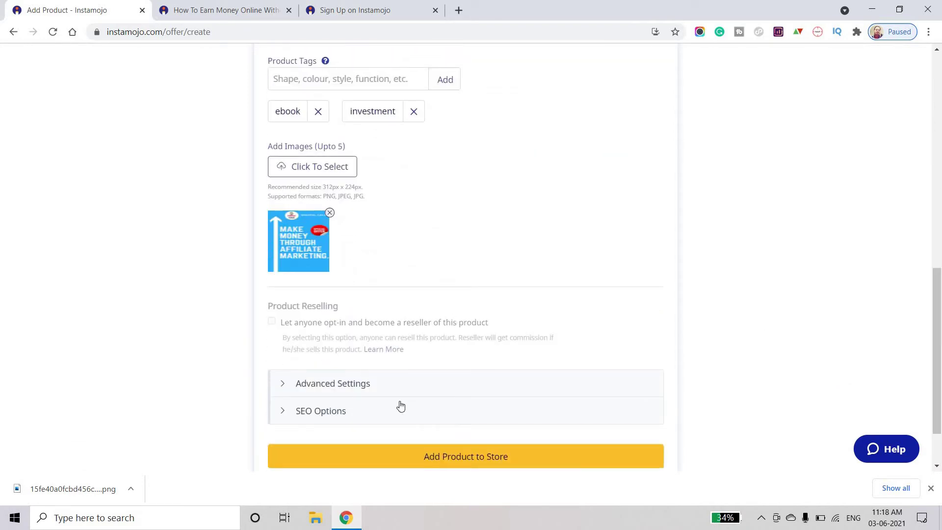
click(345, 412)
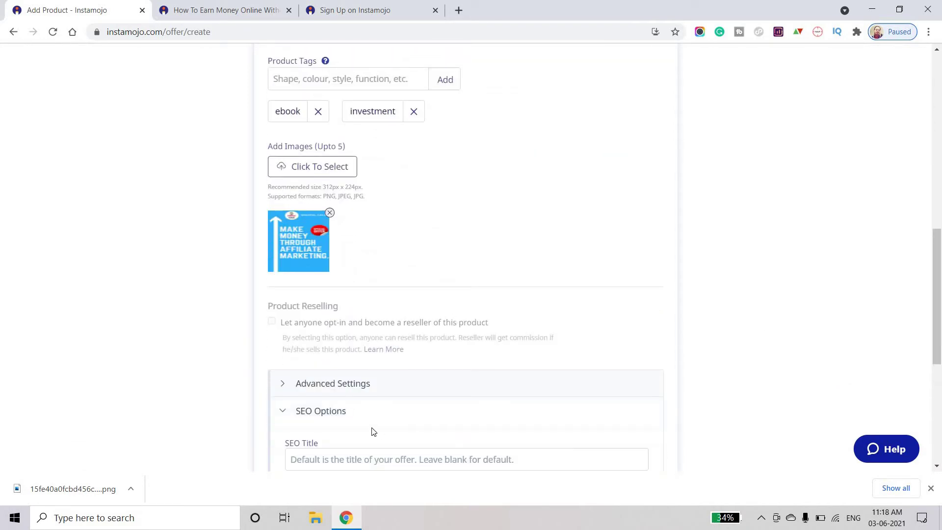
scroll(939, 364, down, 3)
scroll(941, 364, down, 2)
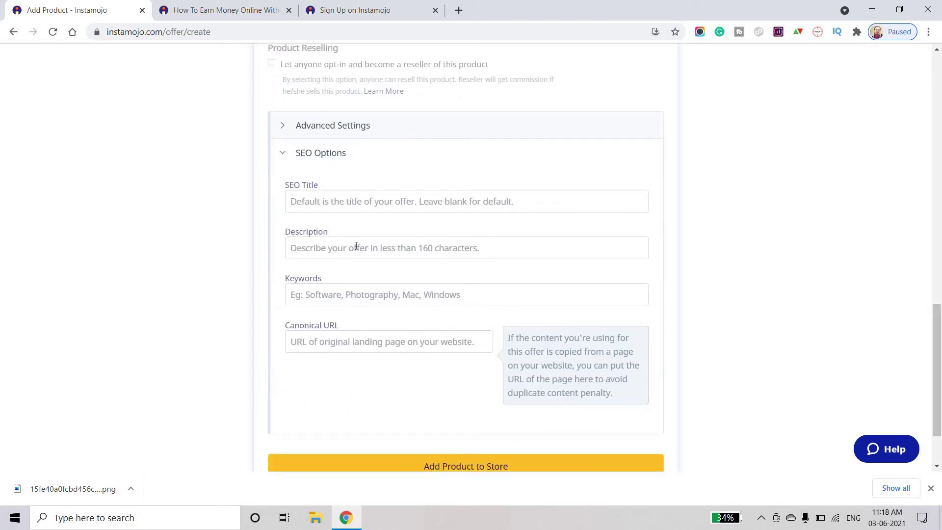
click(428, 462)
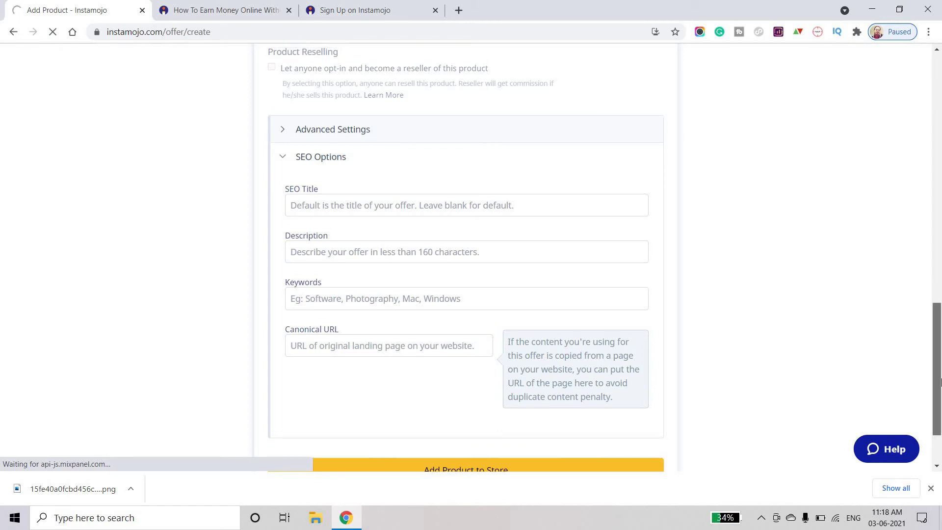
drag(941, 400, 940, 381)
scroll(941, 376, up, 1)
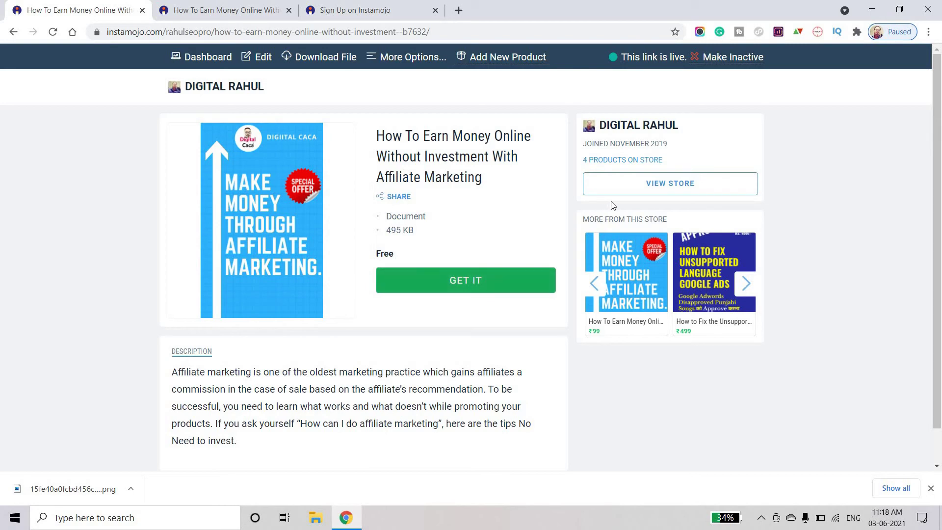
- View the store, then open and close the checkout forms of the ₹99 and the free affiliate marketing products
click(643, 192)
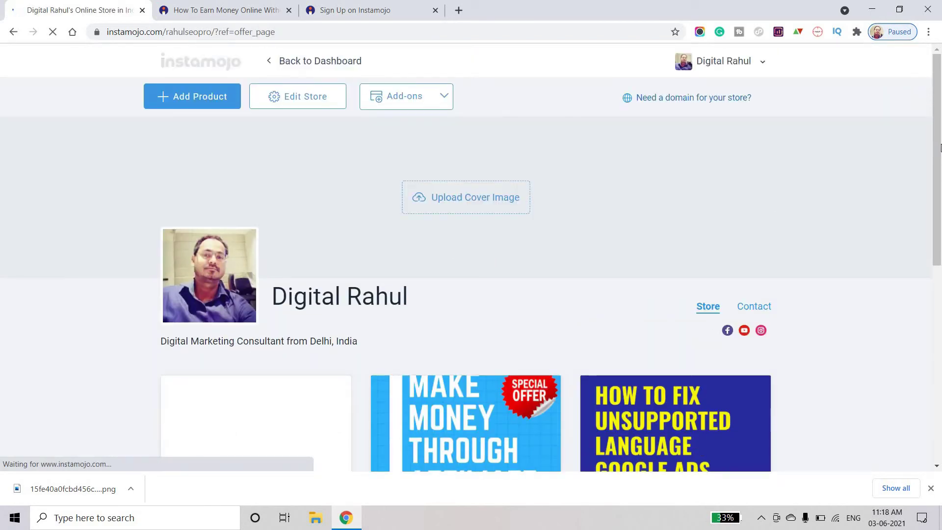
drag(941, 148, 940, 282)
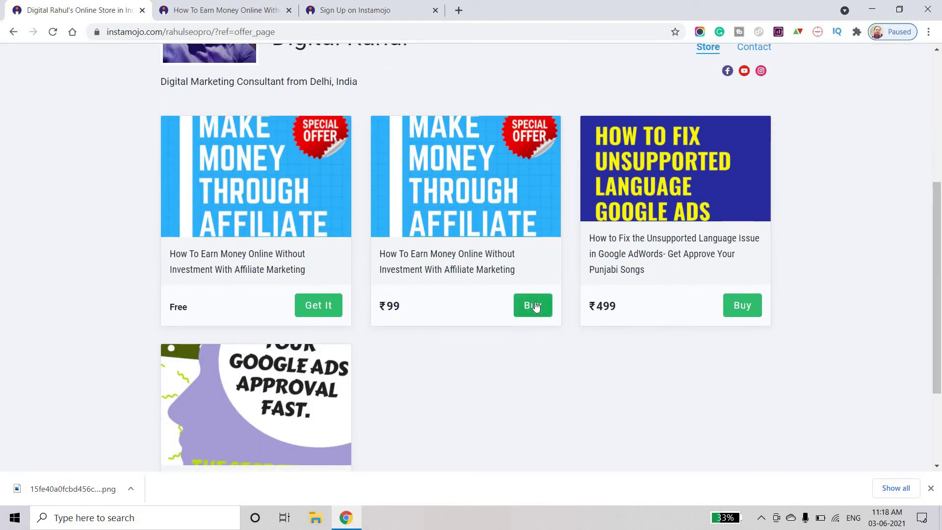
click(534, 305)
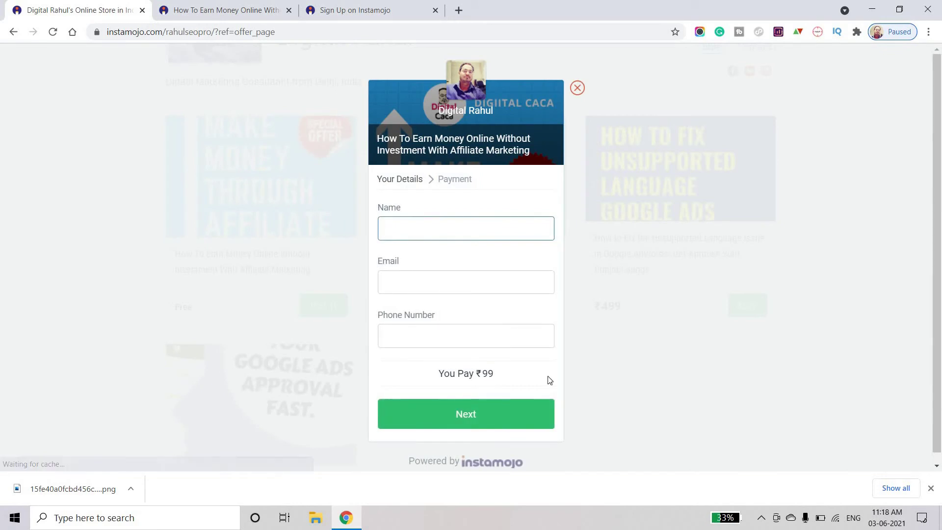
click(578, 88)
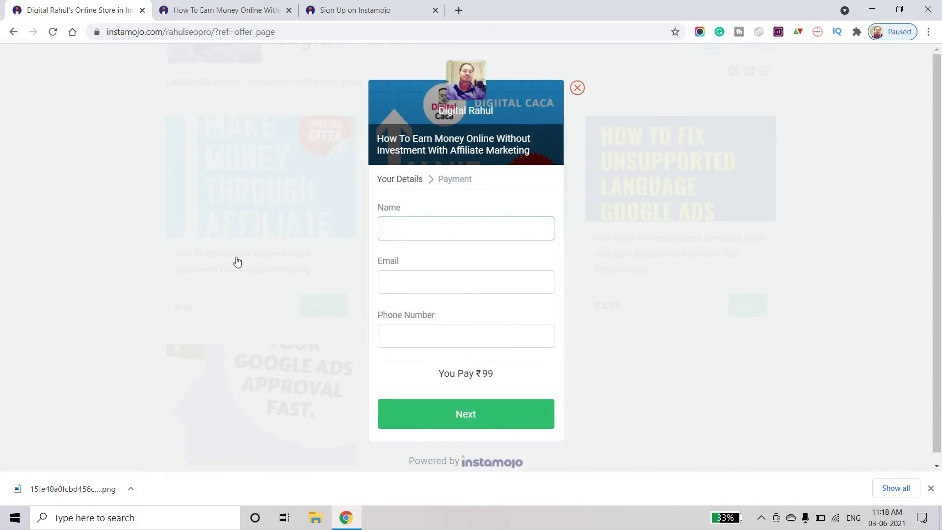
click(322, 308)
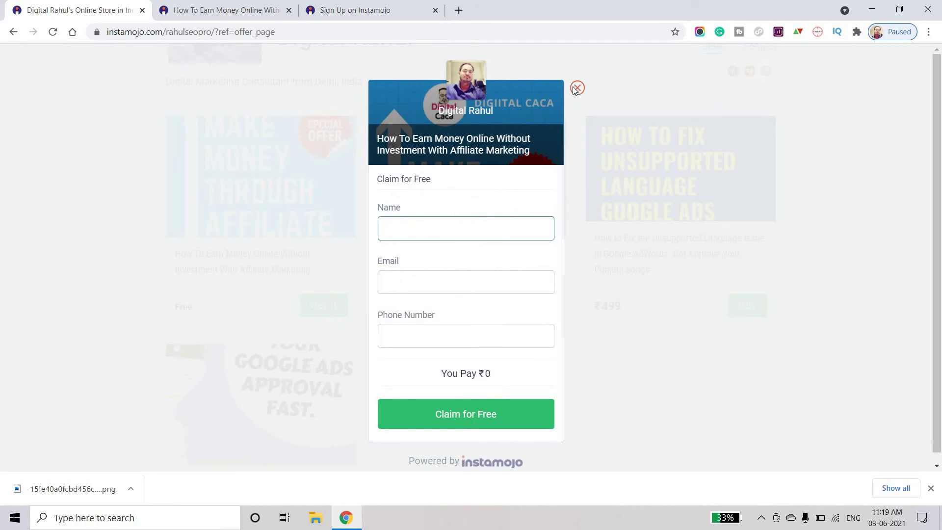
click(576, 88)
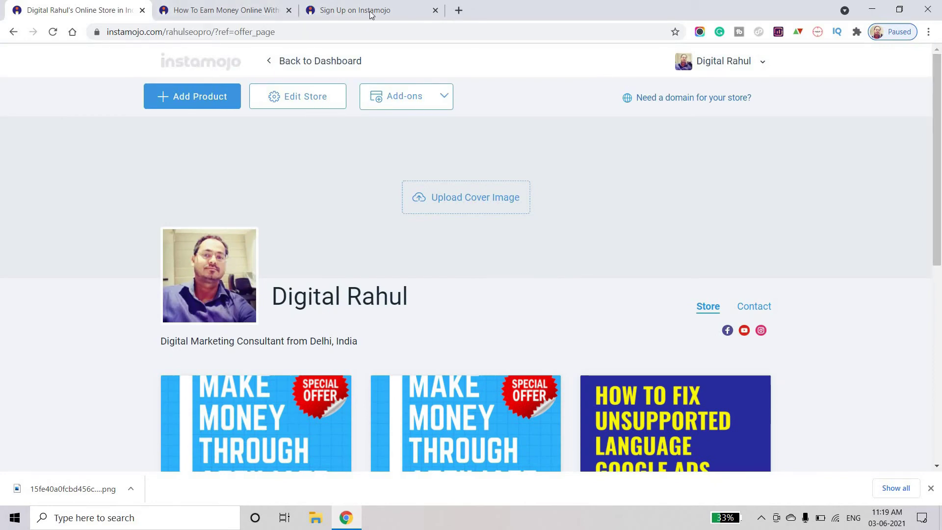
- Open the store from the existing ₹99 product's page and look through its product listings
click(218, 6)
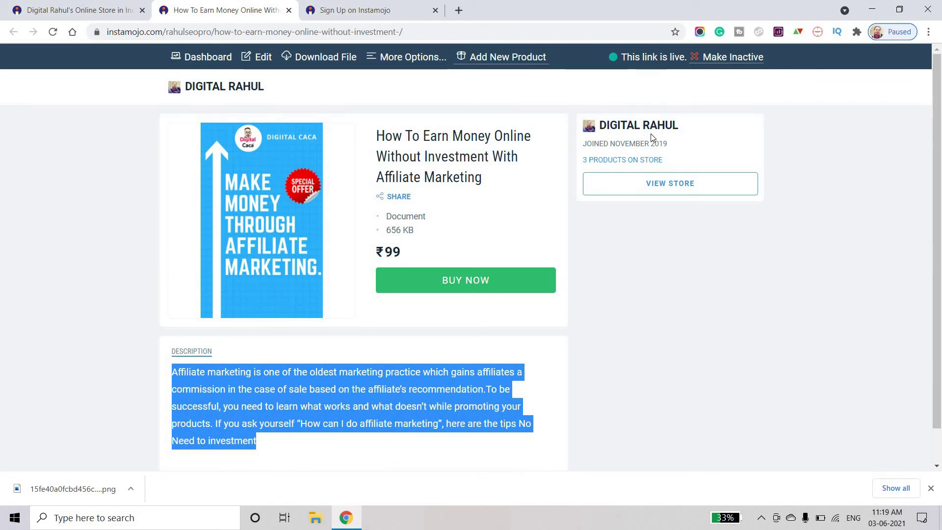
click(605, 142)
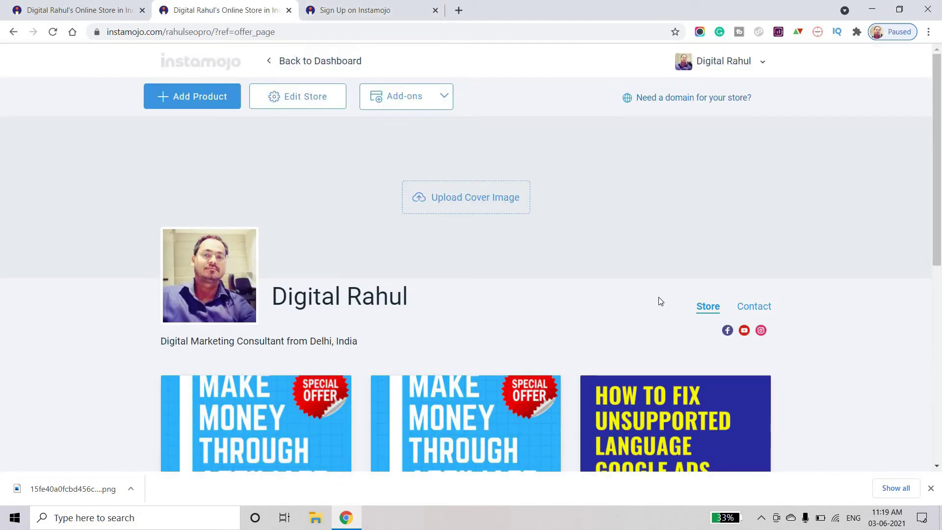
scroll(941, 200, down, 5)
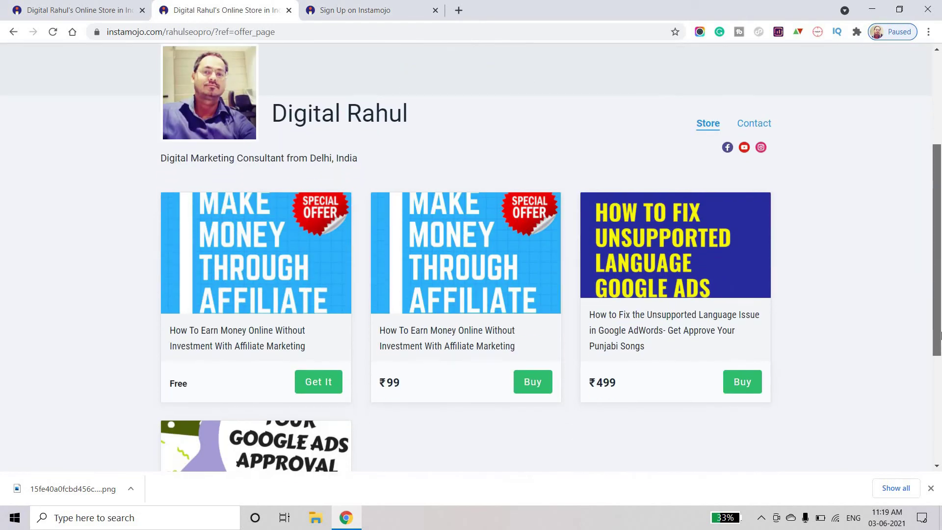
scroll(471, 256, up, 5)
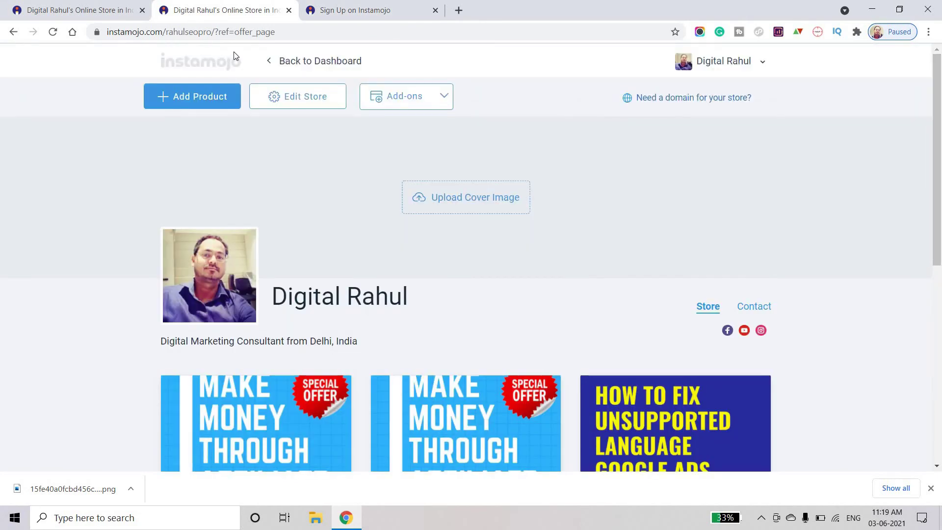
- Go to the dashboard, view the Quick Link form for creating a payment link, and return to the dashboard
click(83, 3)
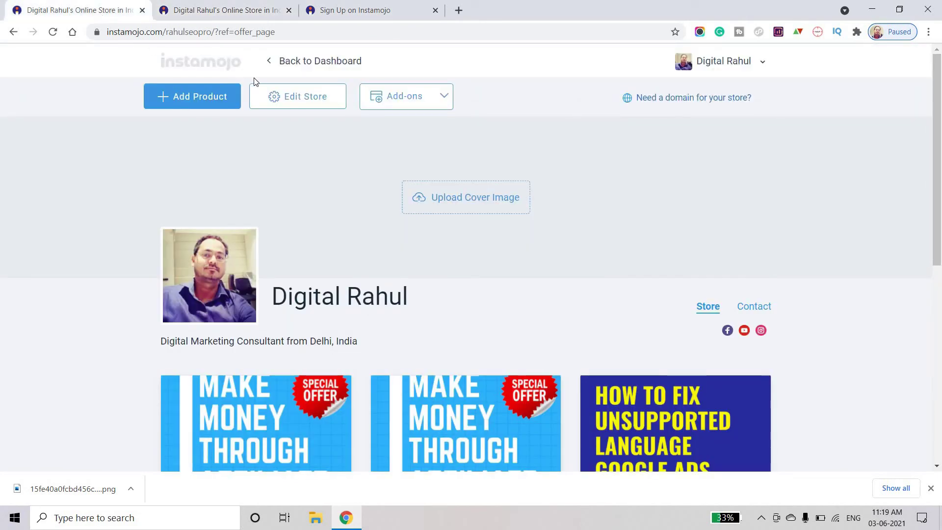
click(288, 69)
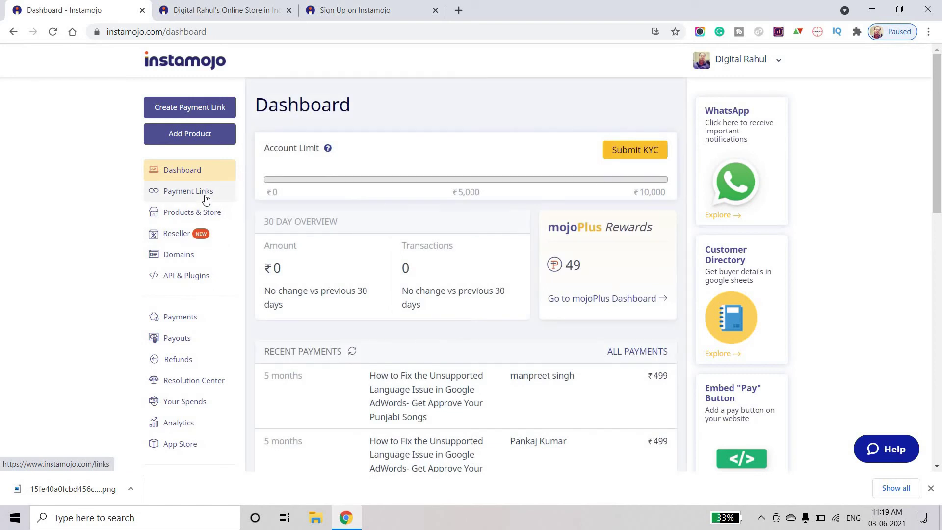
click(195, 110)
click(432, 221)
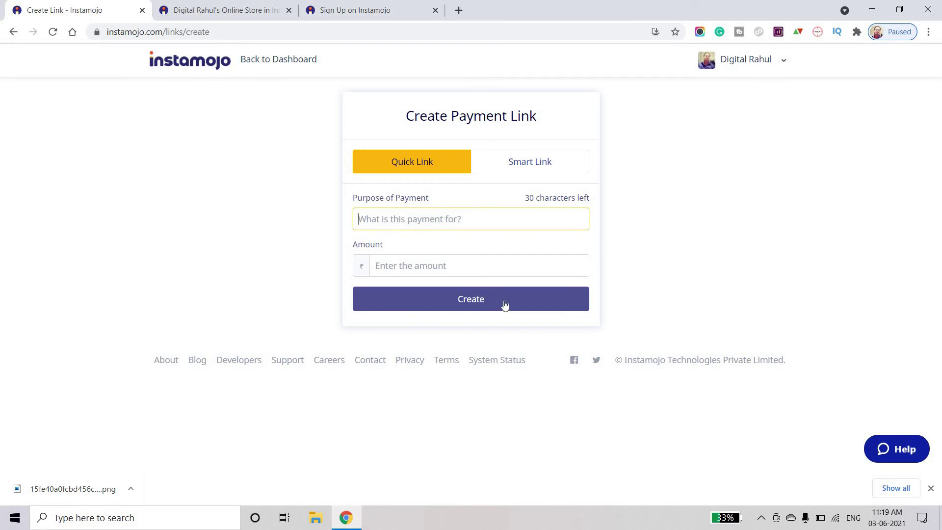
click(14, 32)
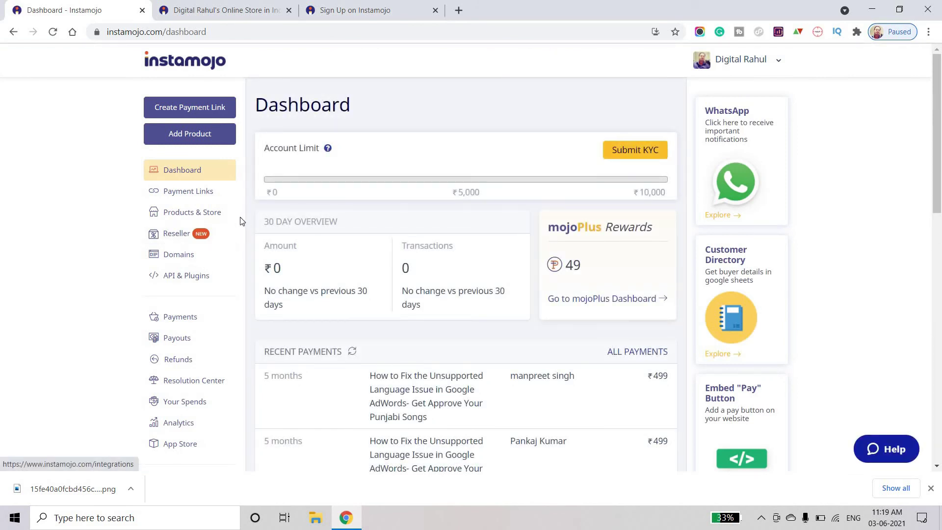
- Open the payments list, expand the Jan 05, 2021 payment to examine its details, and open its invoice
click(178, 318)
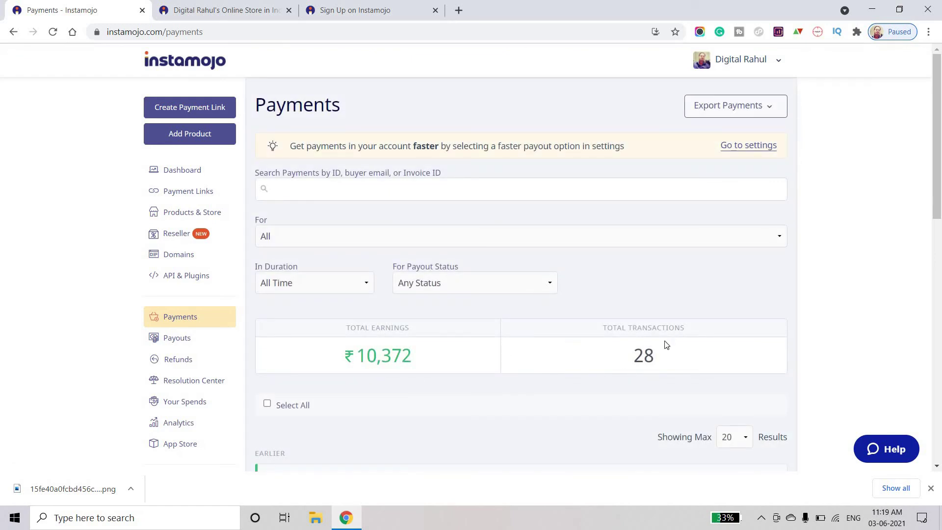
drag(940, 148, 940, 225)
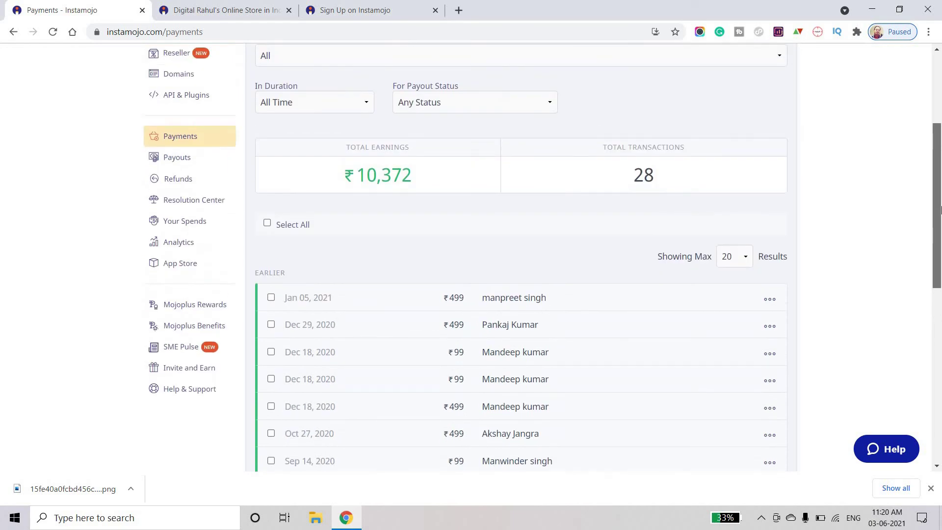
click(513, 304)
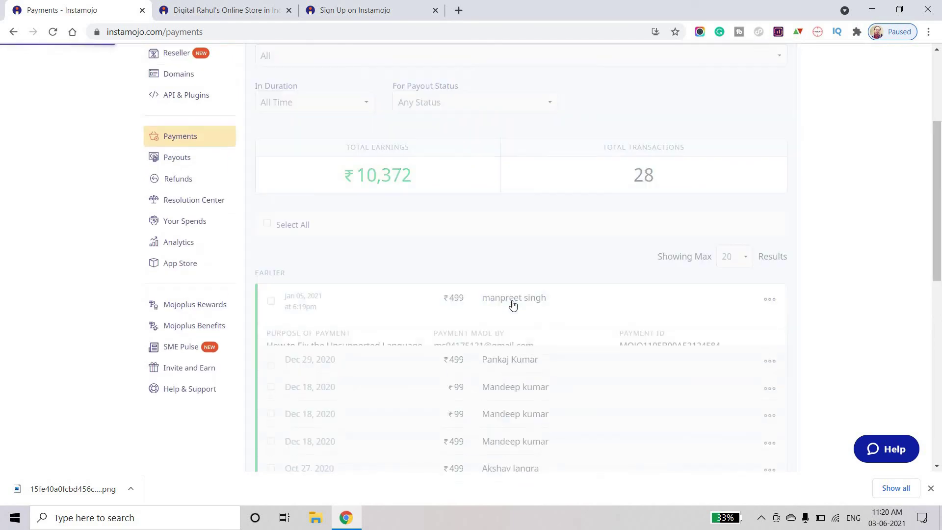
drag(941, 222, 940, 269)
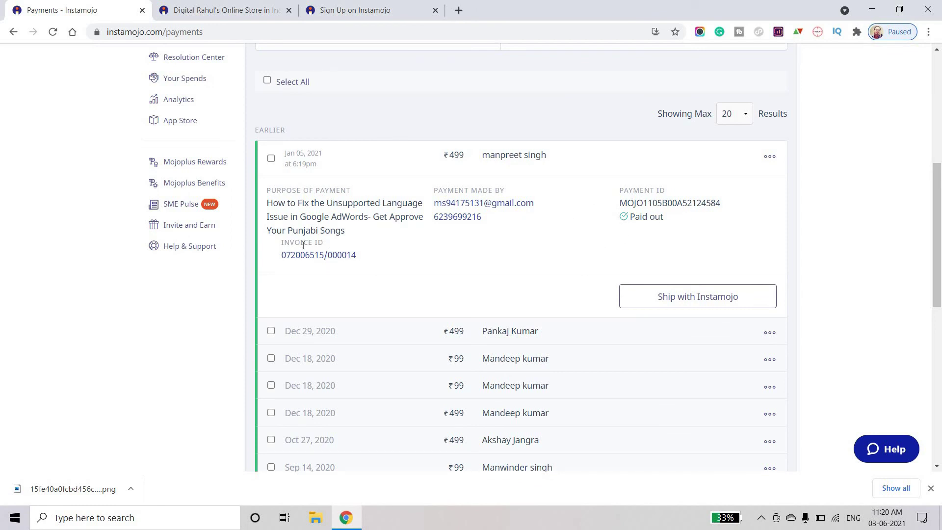
click(342, 255)
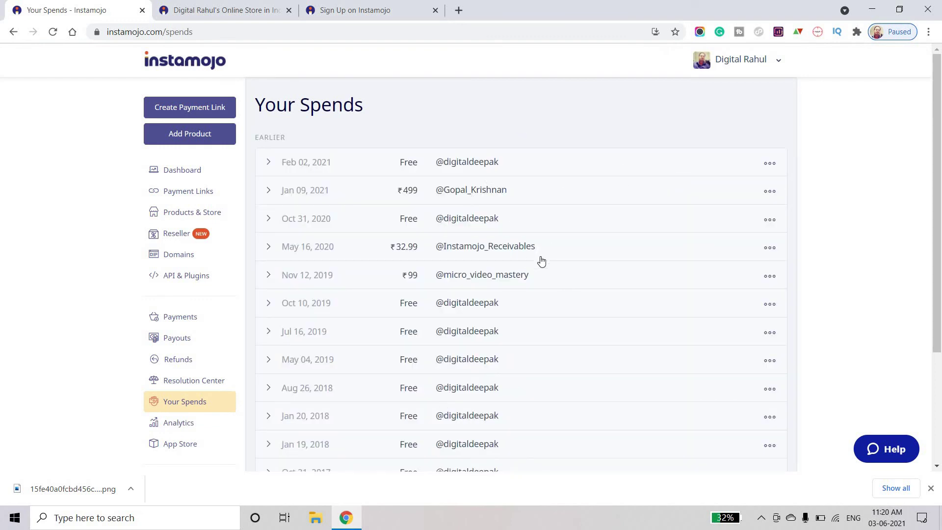
- Look through the Your Spends list and return to the dashboard
scroll(939, 162, down, 4)
scroll(939, 162, up, 4)
click(183, 171)
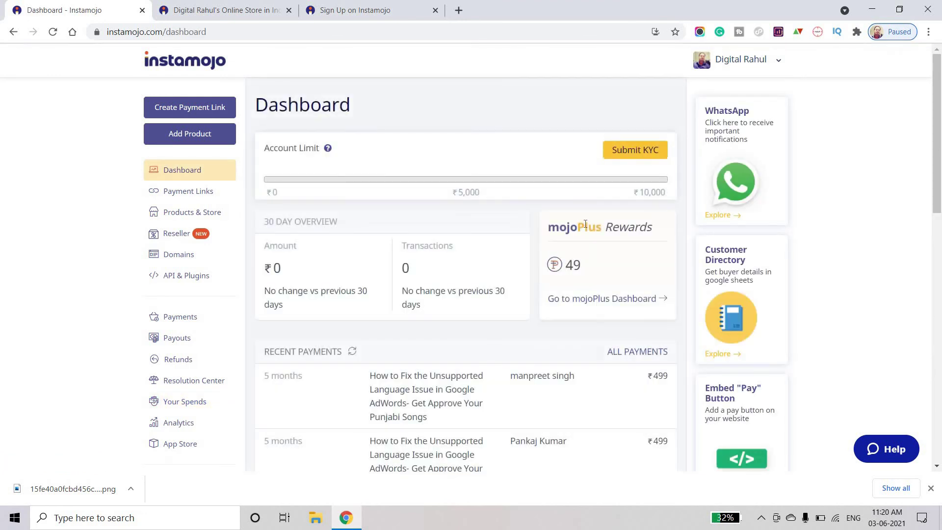